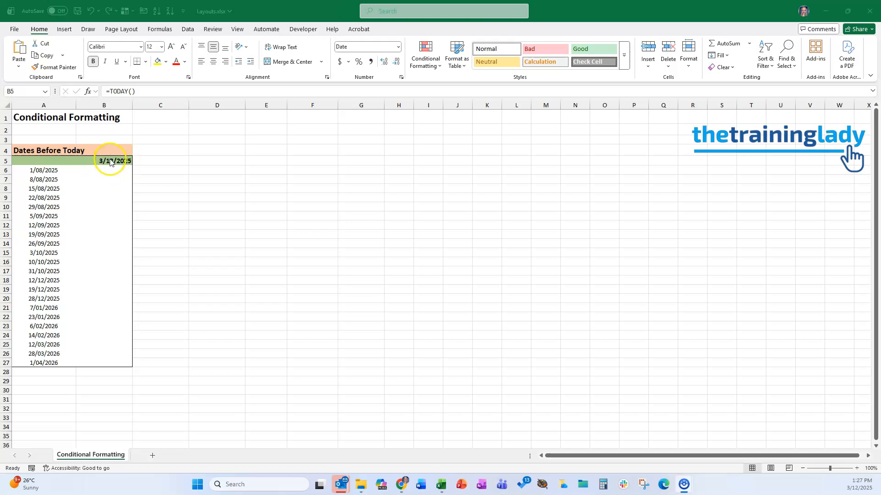
Step: Select the date list in A6:A27
{"action": "left_click", "coordinate": [112, 162]}
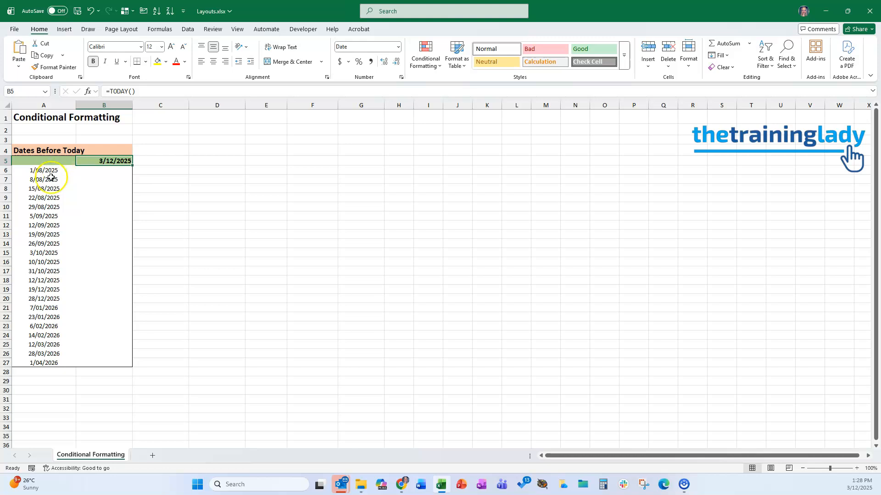
{"action": "left_click_drag", "start_coordinate": [49, 170], "coordinate": [64, 366]}
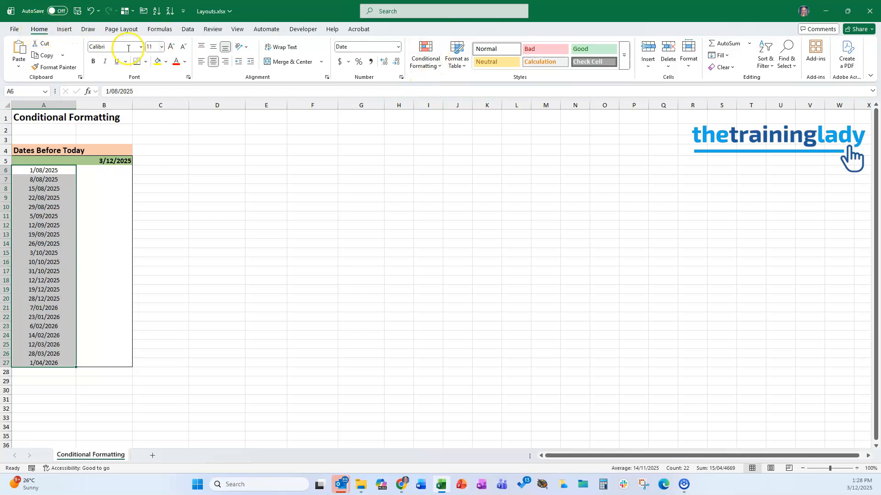
Step: Start a new conditional formatting rule and choose the rule type that formats only cells that contain a value
{"action": "left_click", "coordinate": [424, 58]}
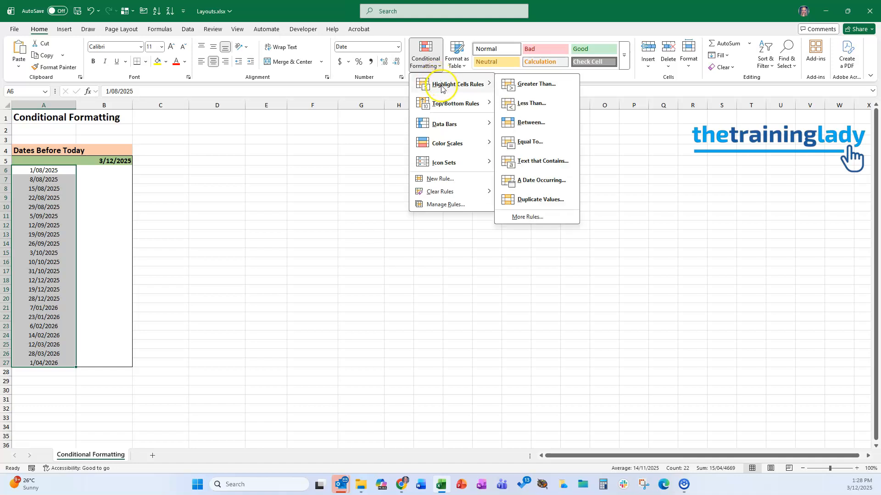
{"action": "mouse_move", "coordinate": [441, 161]}
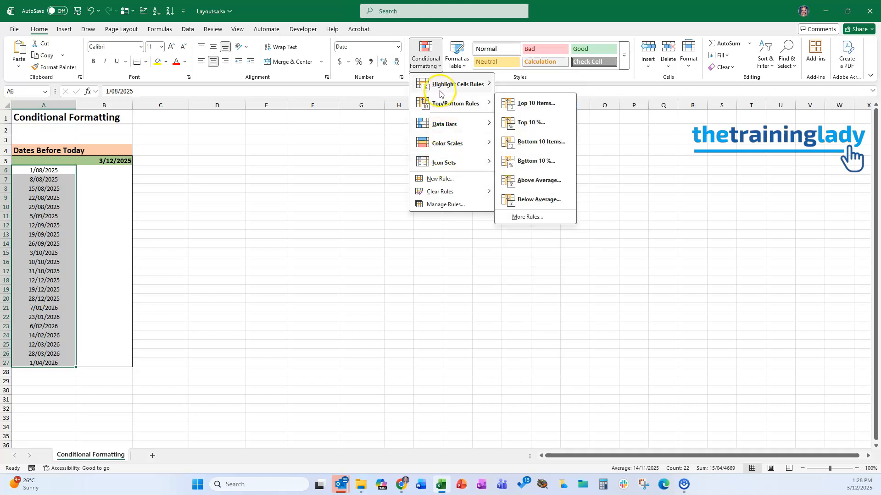
{"action": "left_click", "coordinate": [434, 180]}
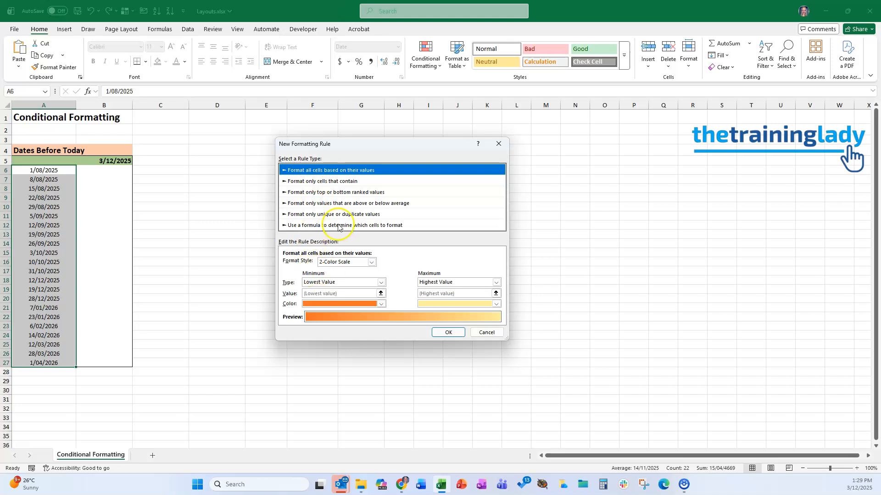
{"action": "left_click", "coordinate": [321, 203]}
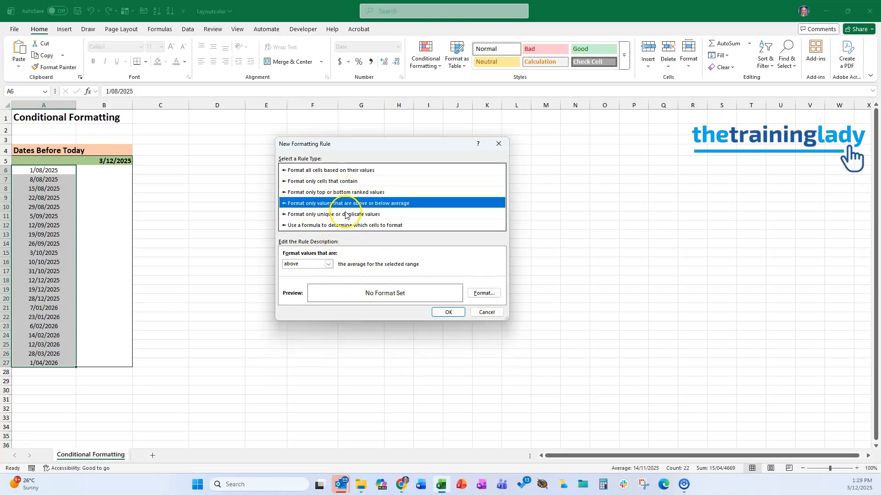
{"action": "left_click", "coordinate": [346, 215]}
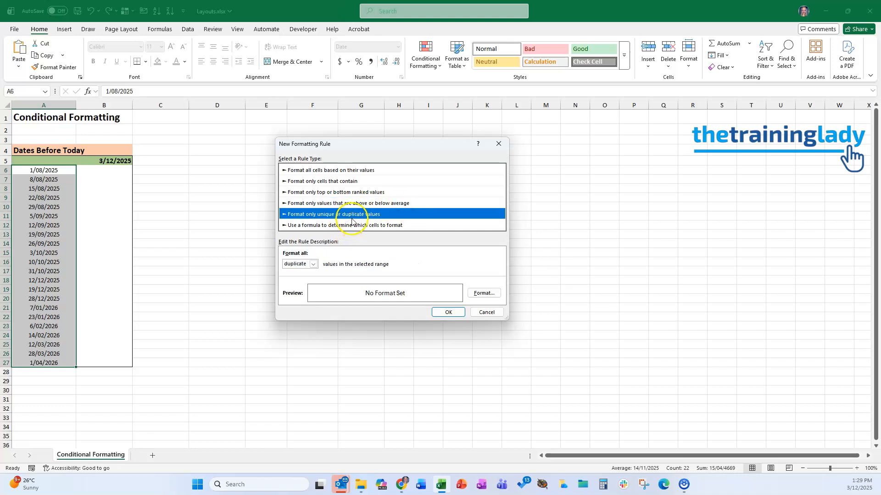
{"action": "left_click", "coordinate": [323, 182]}
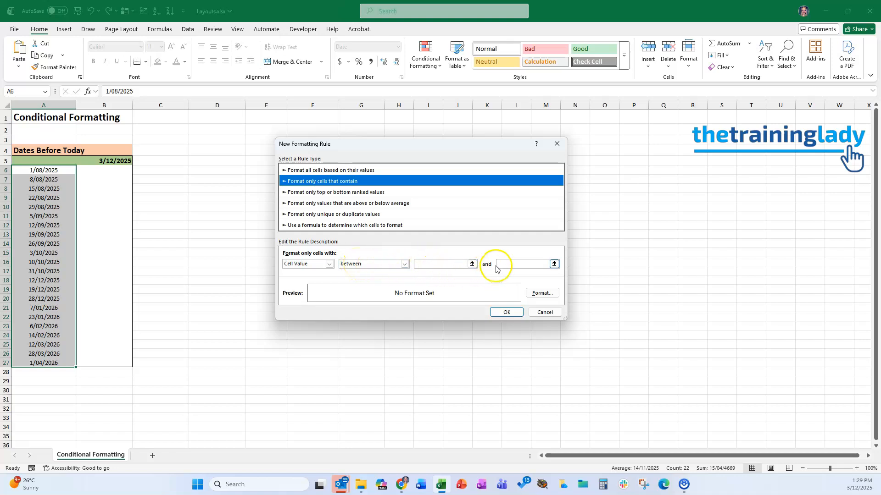
Step: Set the rule condition to cell value less than the today cell, =$B$5
{"action": "left_click", "coordinate": [404, 264]}
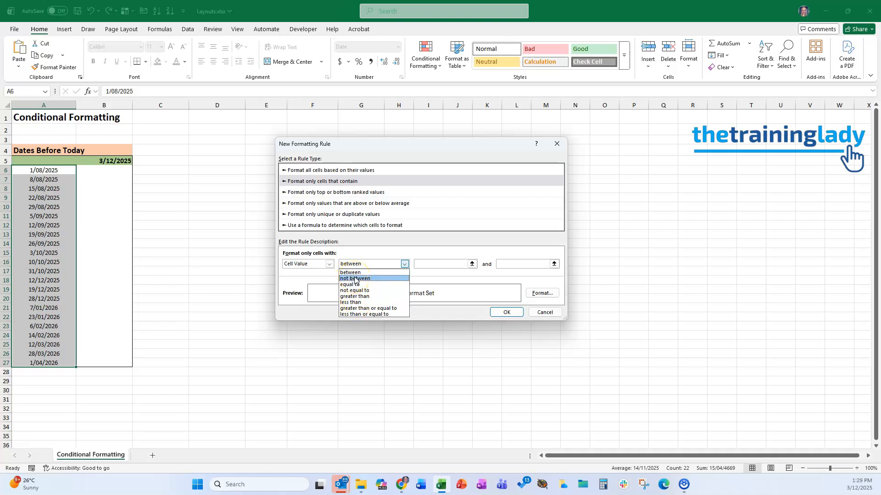
{"action": "left_click", "coordinate": [356, 303]}
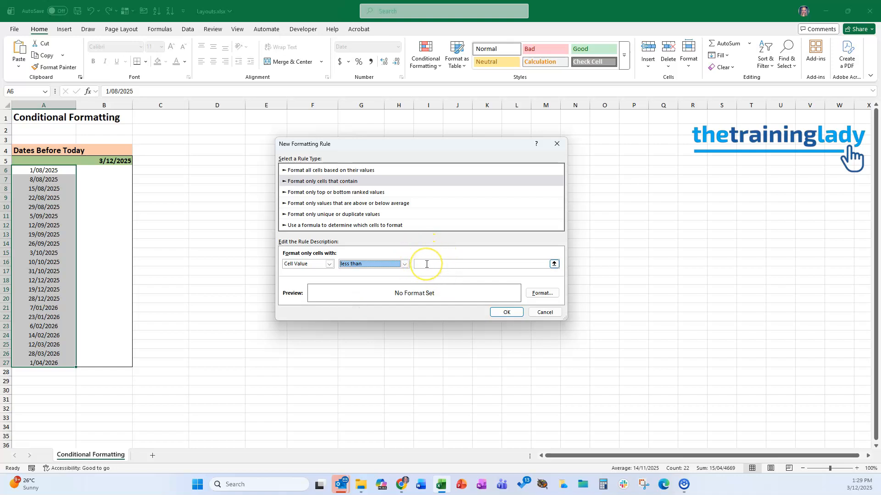
{"action": "left_click", "coordinate": [427, 264]}
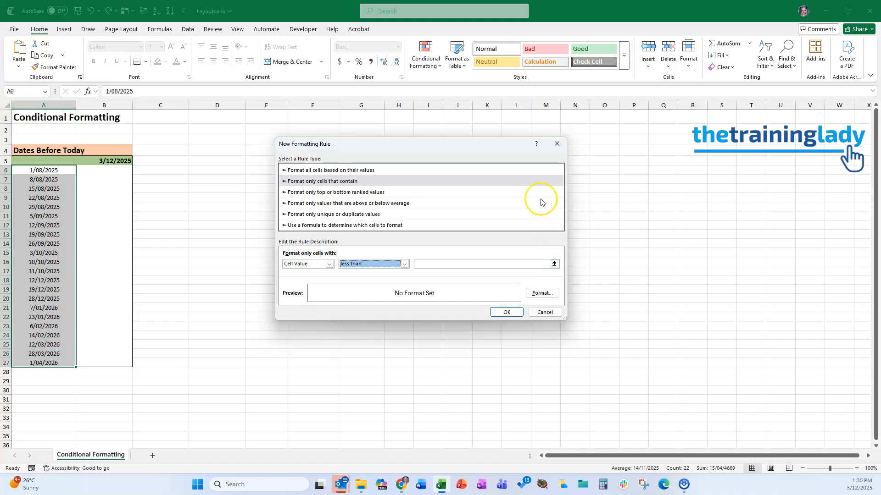
{"action": "left_click", "coordinate": [554, 265]}
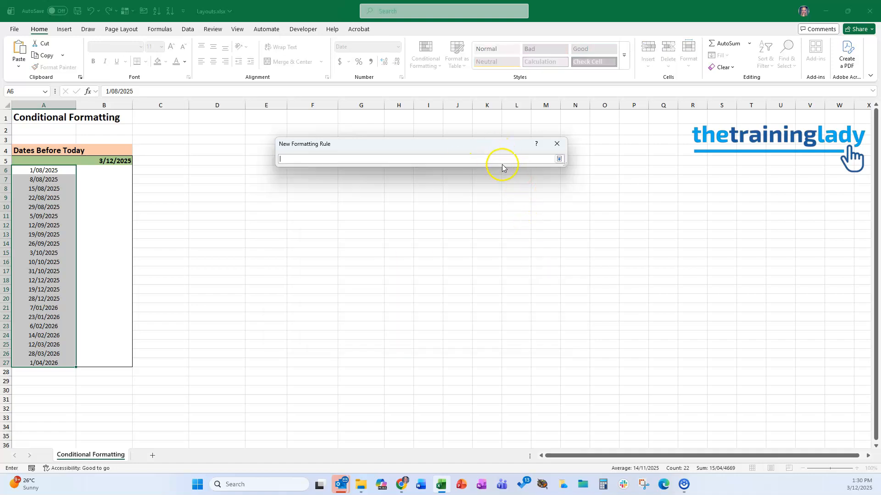
{"action": "left_click", "coordinate": [558, 159]}
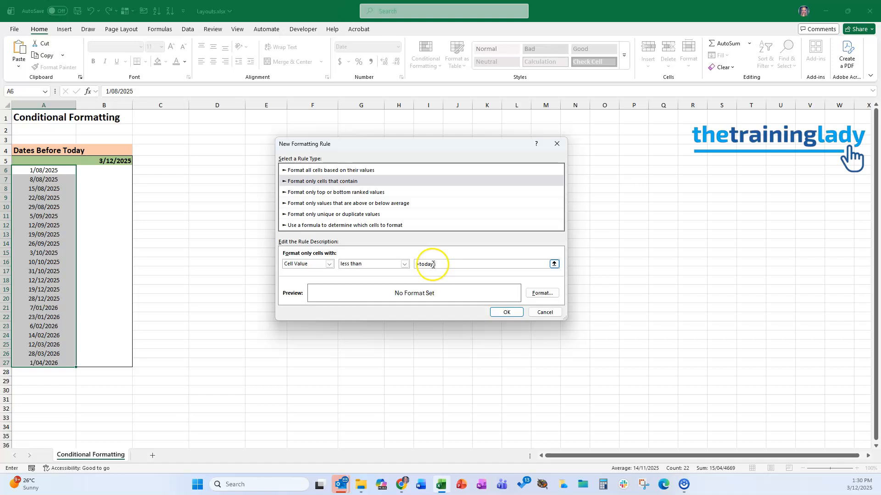
{"action": "left_click_drag", "start_coordinate": [436, 264], "coordinate": [414, 264]}
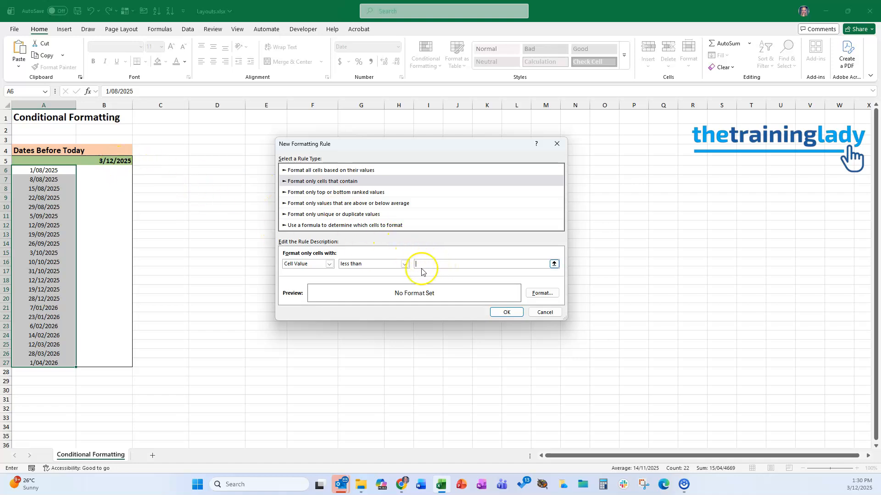
{"action": "left_click", "coordinate": [108, 160]}
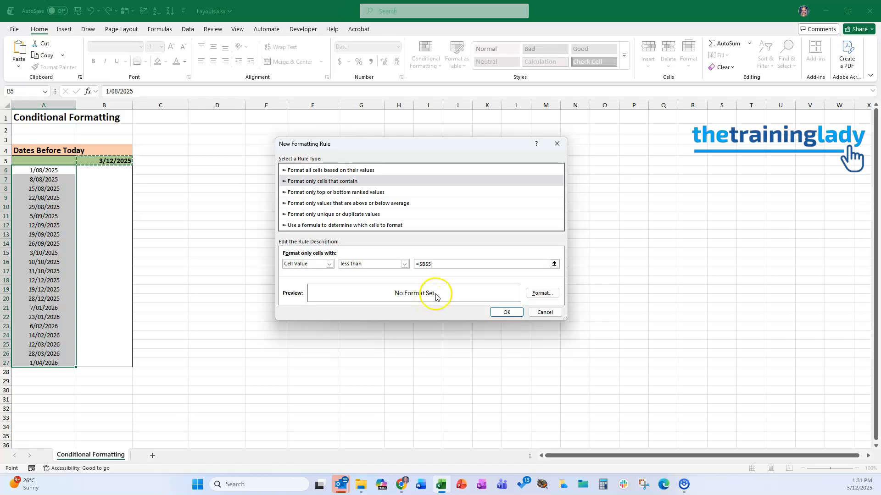
Step: Give the rule a bold red font format and apply it
{"action": "left_click", "coordinate": [543, 291]}
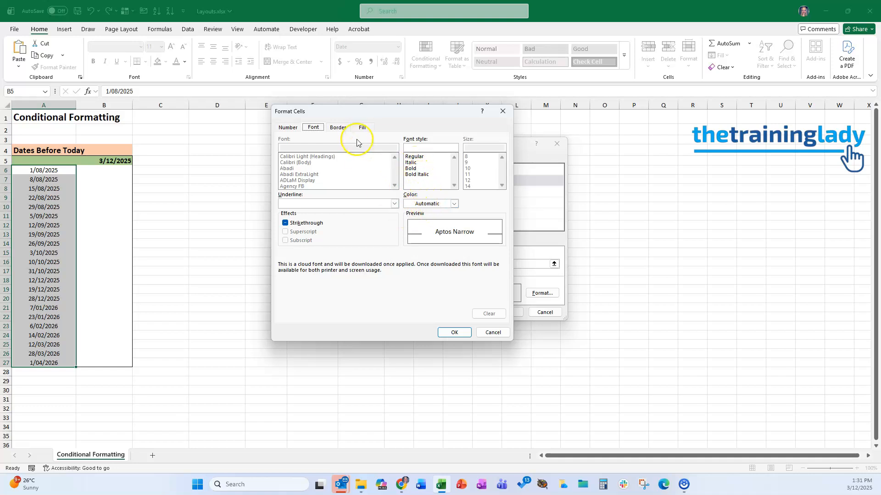
{"action": "left_click", "coordinate": [338, 127]}
{"action": "left_click", "coordinate": [362, 129]}
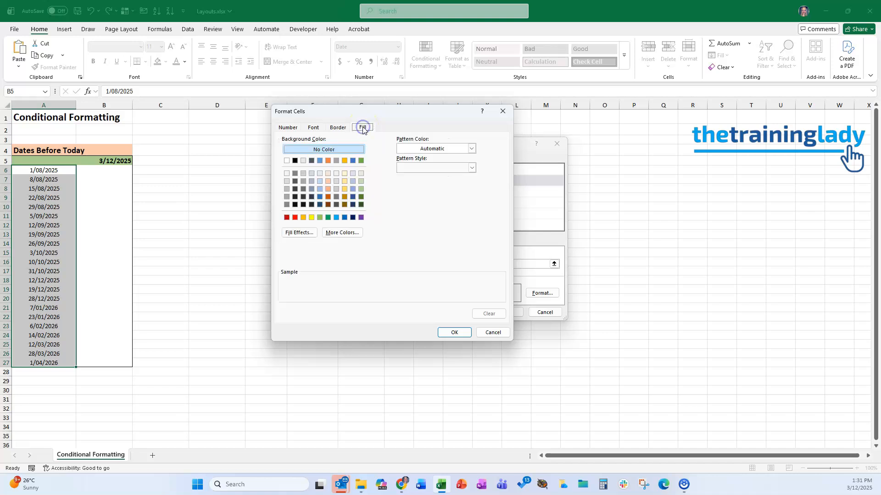
{"action": "left_click", "coordinate": [313, 127]}
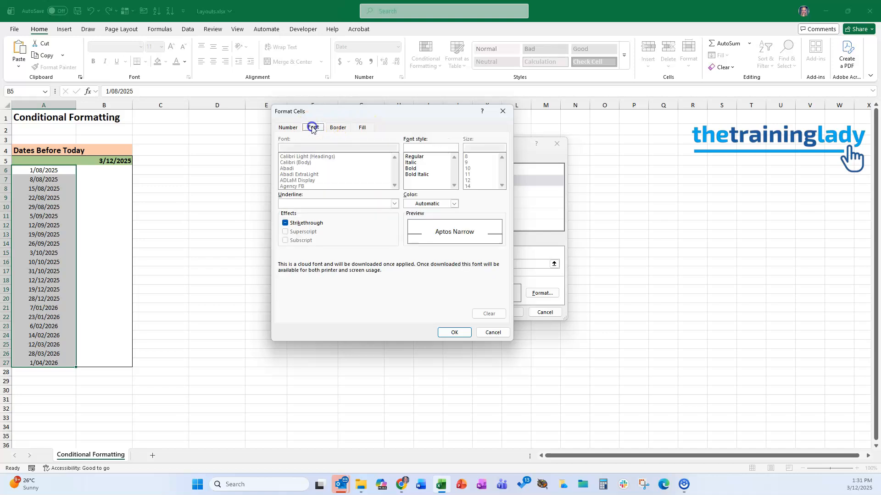
{"action": "left_click", "coordinate": [412, 169]}
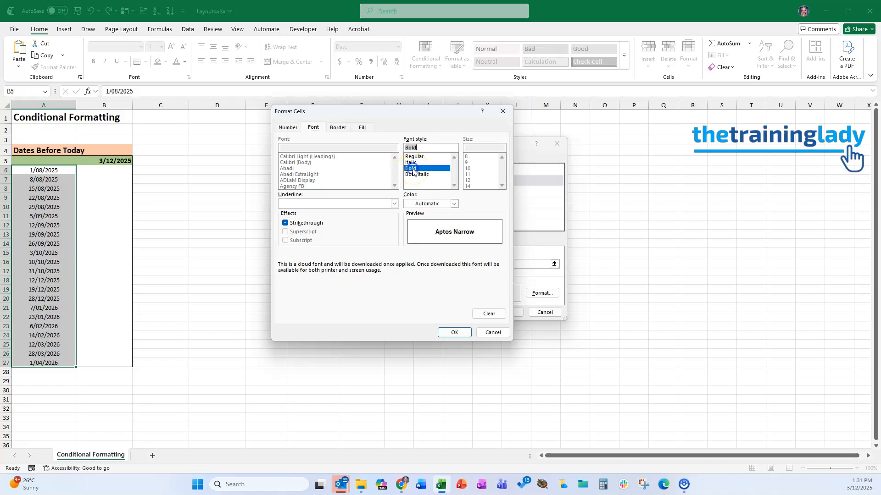
{"action": "left_click", "coordinate": [454, 205]}
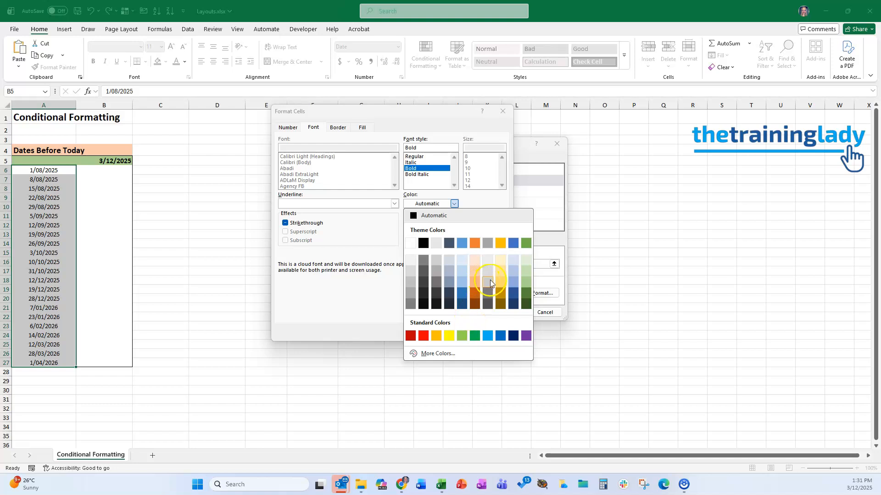
{"action": "left_click", "coordinate": [422, 337]}
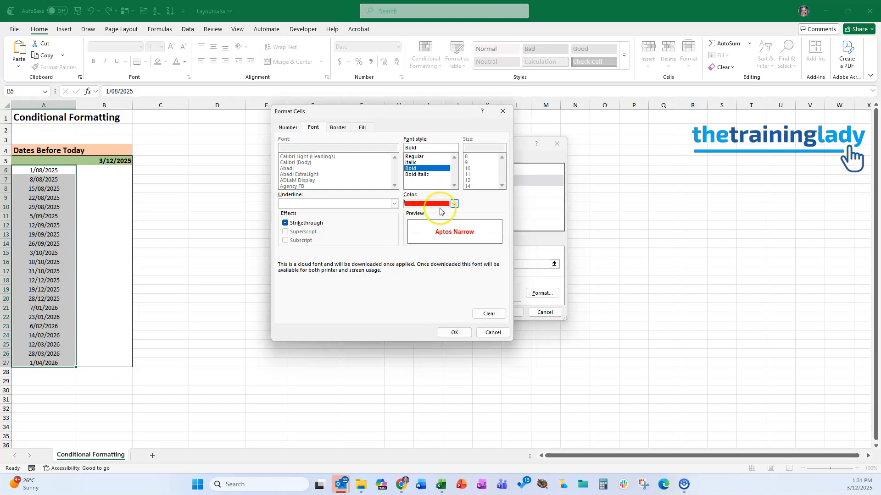
{"action": "left_click", "coordinate": [455, 333]}
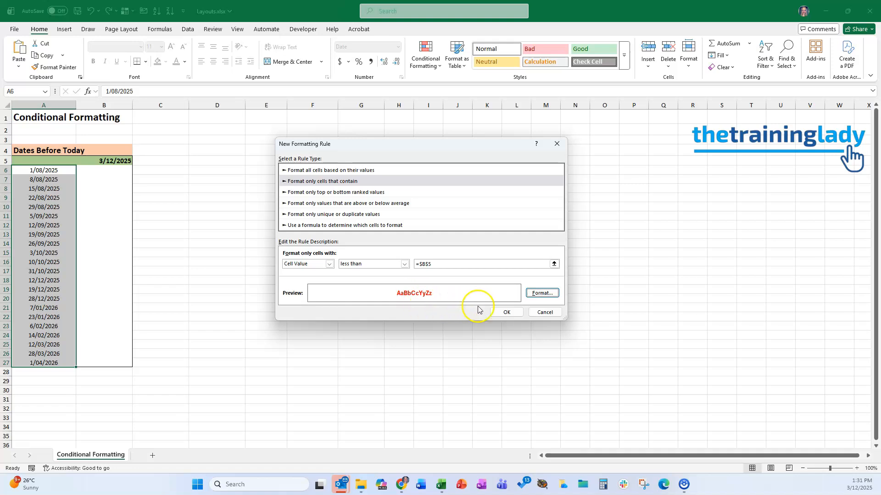
{"action": "left_click", "coordinate": [507, 313]}
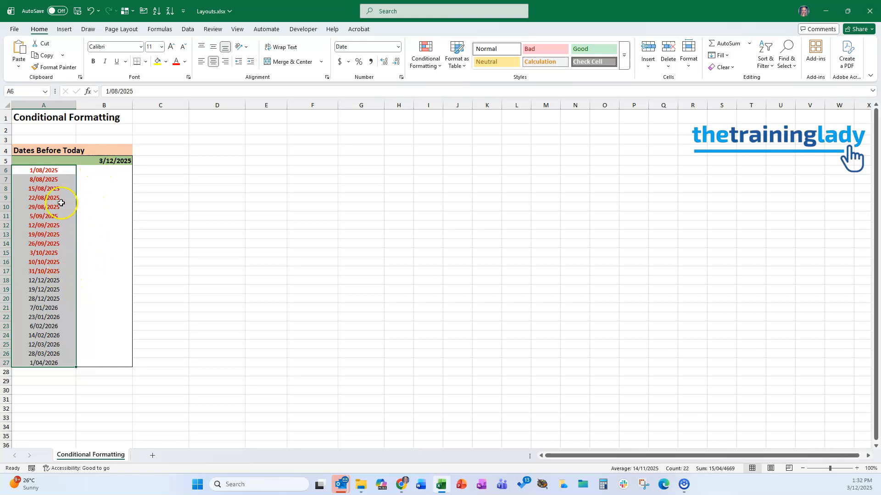
Step: Test the rule by entering 4/12 in A13 and 2/12 in A18
{"action": "left_click", "coordinate": [104, 266]}
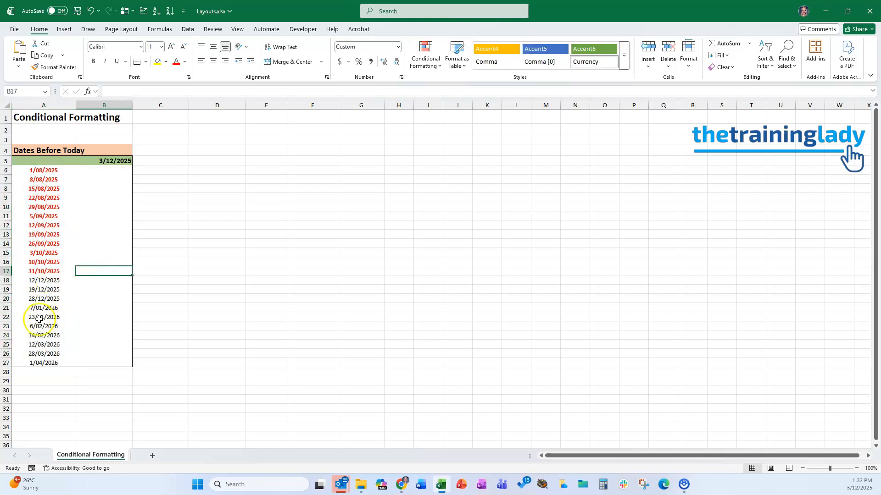
{"action": "left_click", "coordinate": [40, 238]}
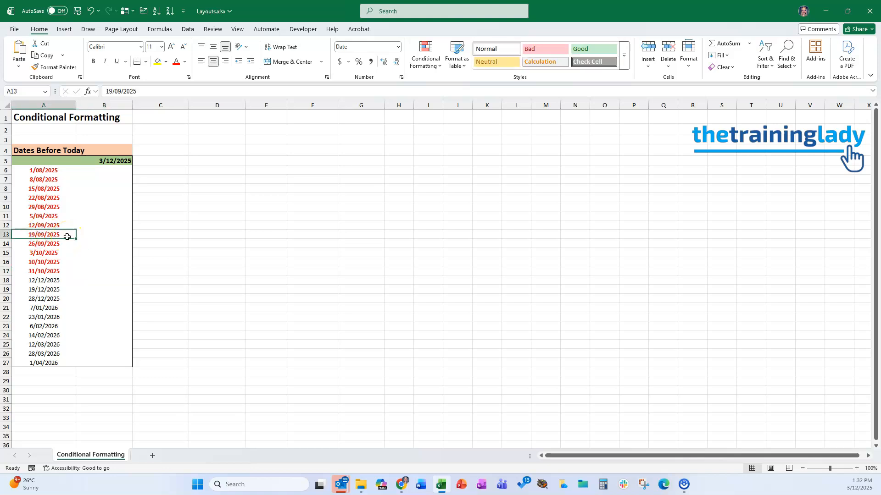
{"action": "type", "text": "4/12"}
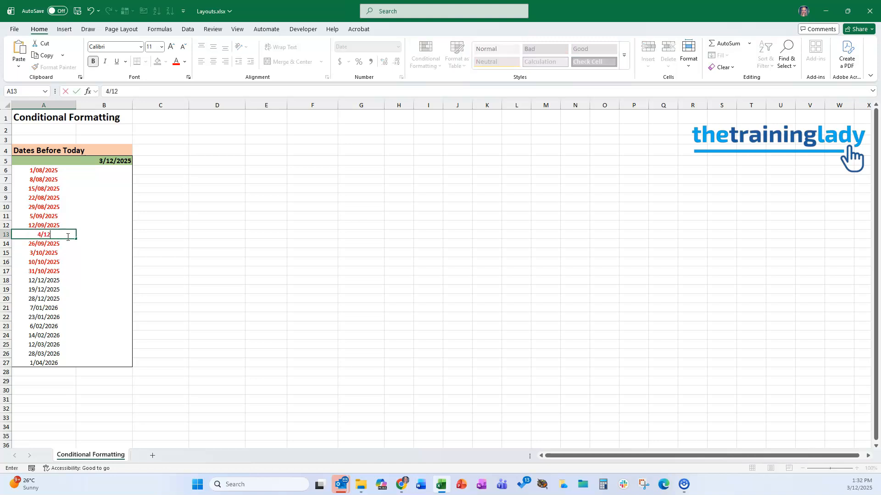
{"action": "key", "text": "Return"}
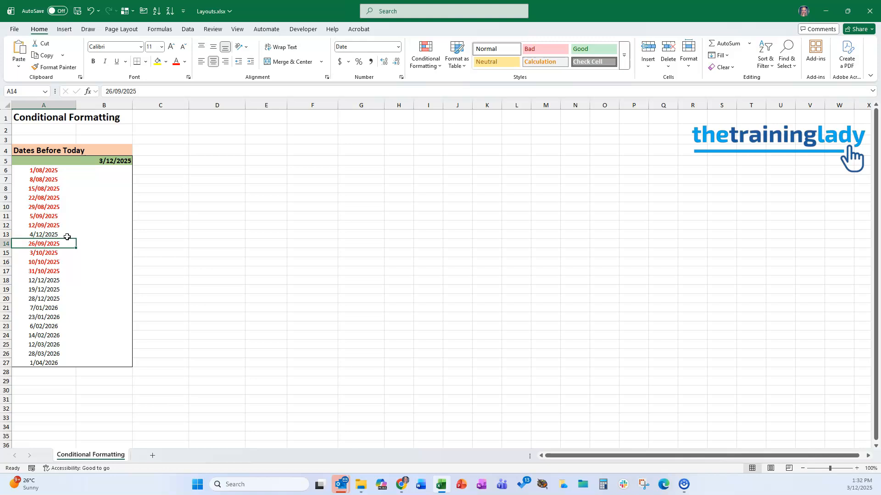
{"action": "left_click", "coordinate": [54, 282]}
{"action": "type", "text": "2/12"}
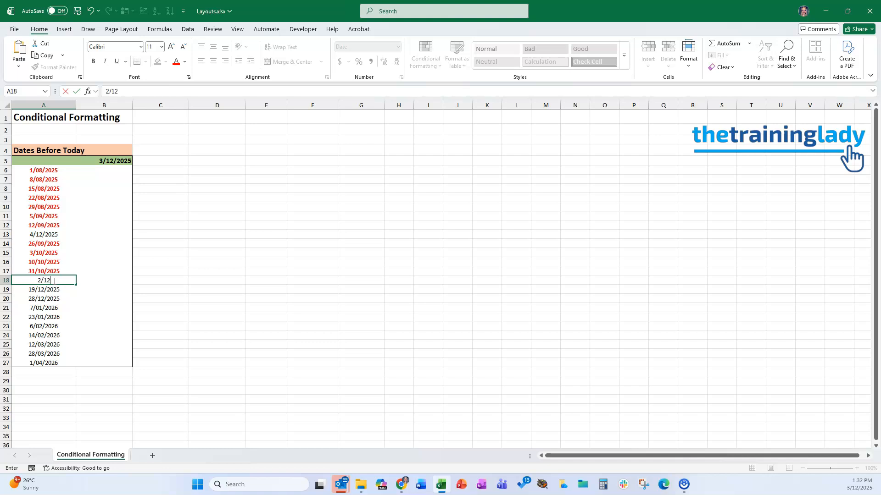
{"action": "key", "text": "Return"}
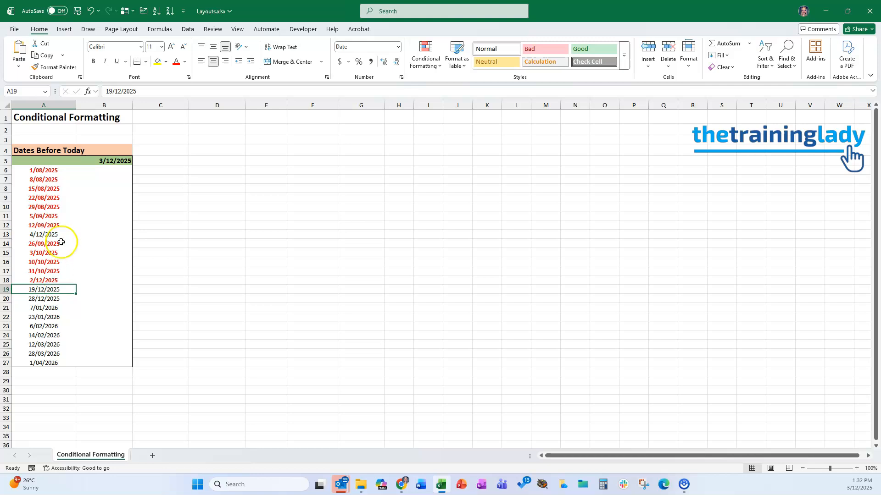
{"action": "left_click_drag", "start_coordinate": [47, 188], "coordinate": [47, 273]}
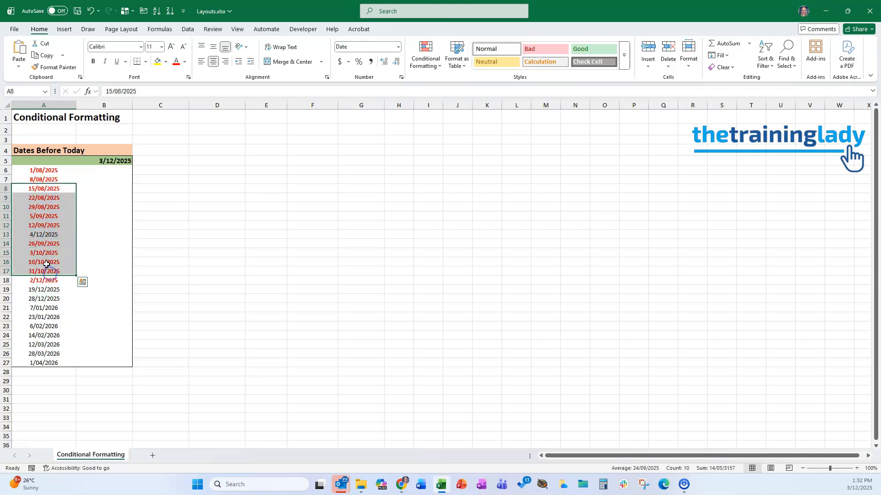
{"action": "left_click", "coordinate": [46, 264]}
{"action": "left_click_drag", "start_coordinate": [48, 189], "coordinate": [48, 328]}
{"action": "left_click", "coordinate": [43, 288]}
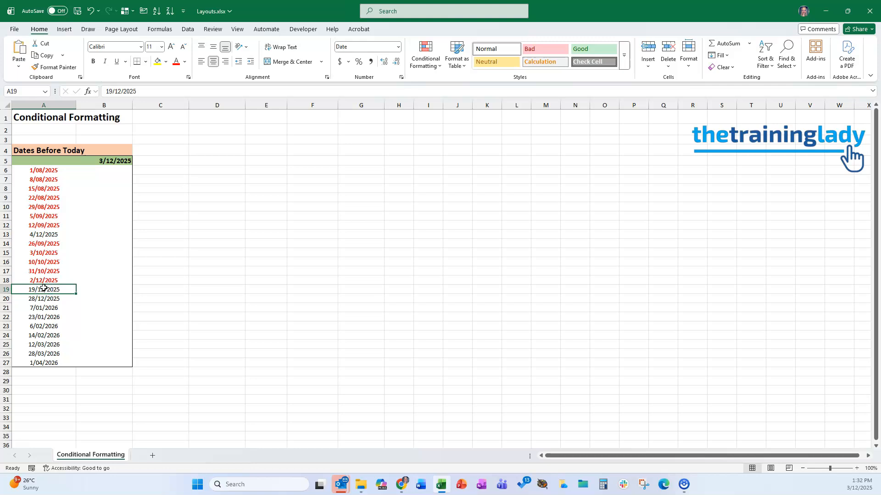
Step: Enter 1/10 in cell F8
{"action": "left_click", "coordinate": [297, 189]}
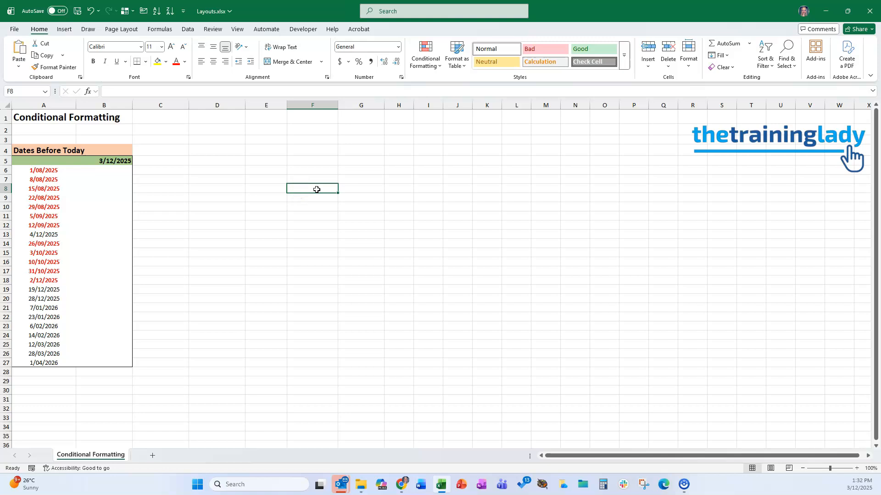
{"action": "type", "text": "1"}
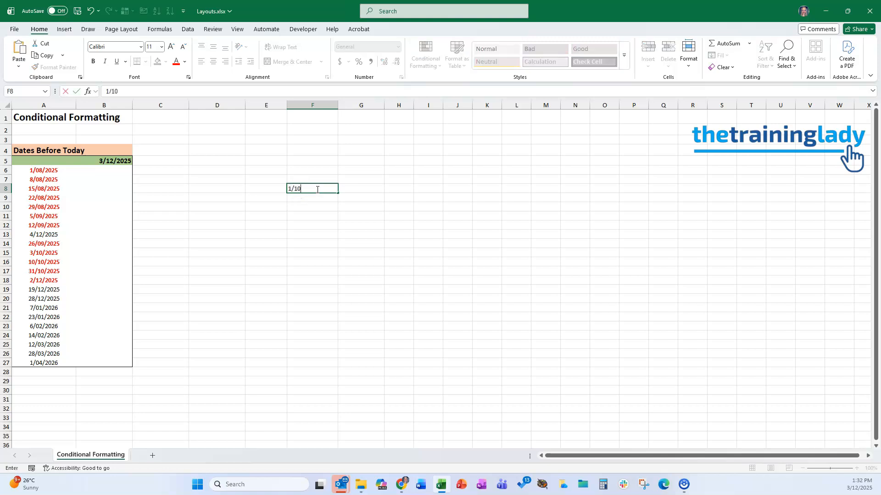
{"action": "type", "text": "/10"}
{"action": "key", "text": "Return"}
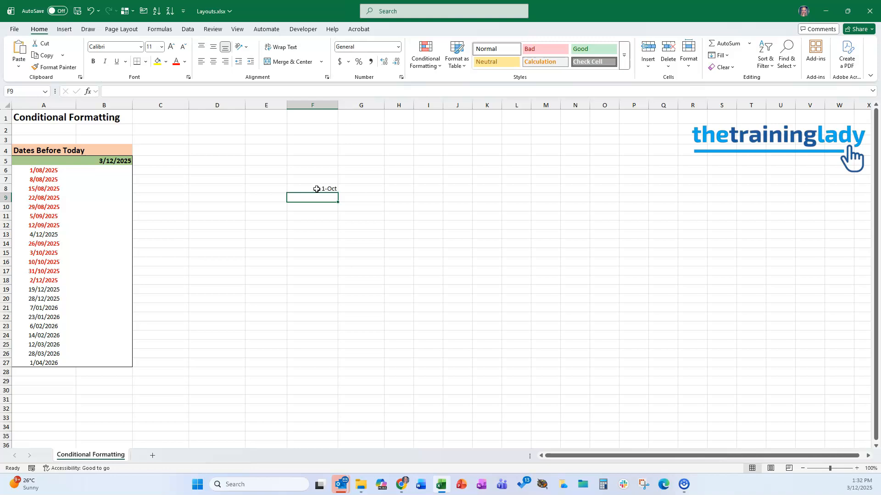
{"action": "left_click", "coordinate": [322, 188]}
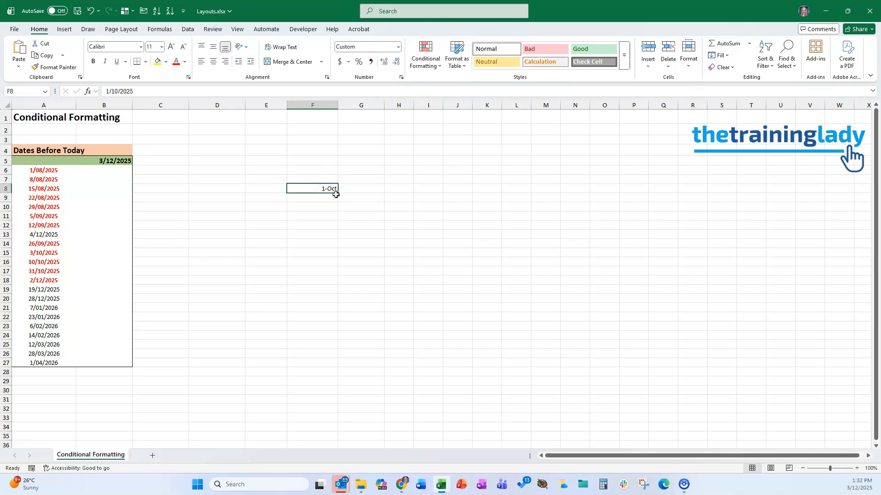
Step: Fill F8:F14 with a daily date series from 1 October and format it as short dates
{"action": "left_click_drag", "start_coordinate": [338, 193], "coordinate": [341, 253]}
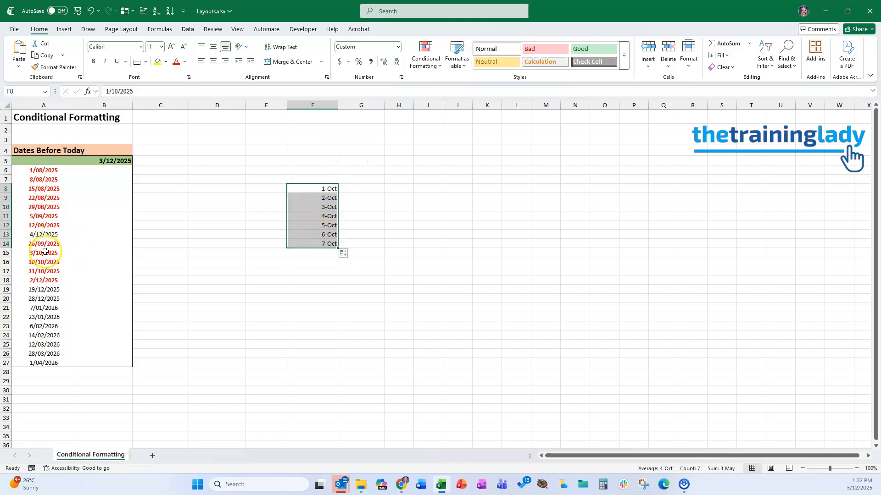
{"action": "left_click", "coordinate": [398, 47]}
{"action": "left_click", "coordinate": [393, 151]}
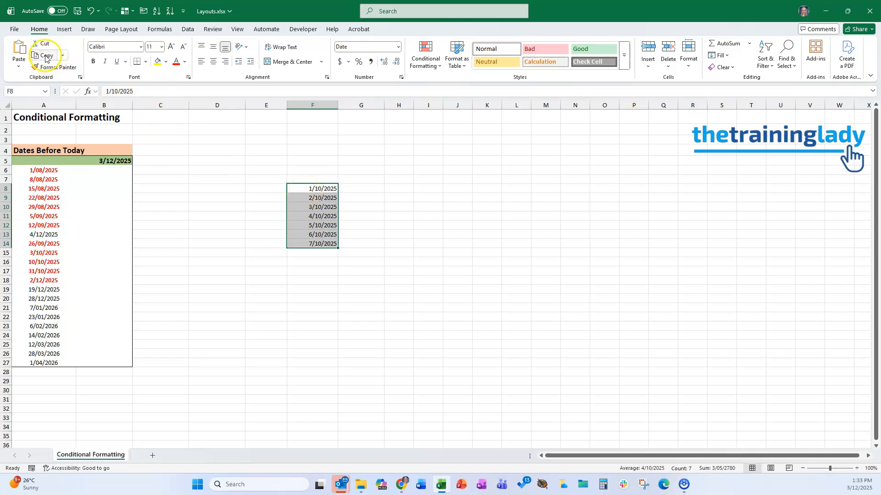
Step: Copy the F8:F14 dates and paste them as values only into A10:A16
{"action": "key", "text": "ctrl+c"}
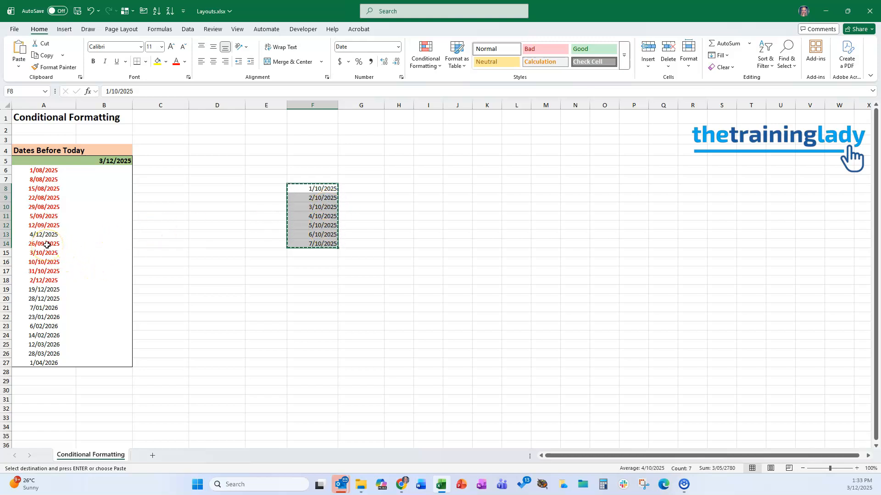
{"action": "left_click", "coordinate": [42, 207]}
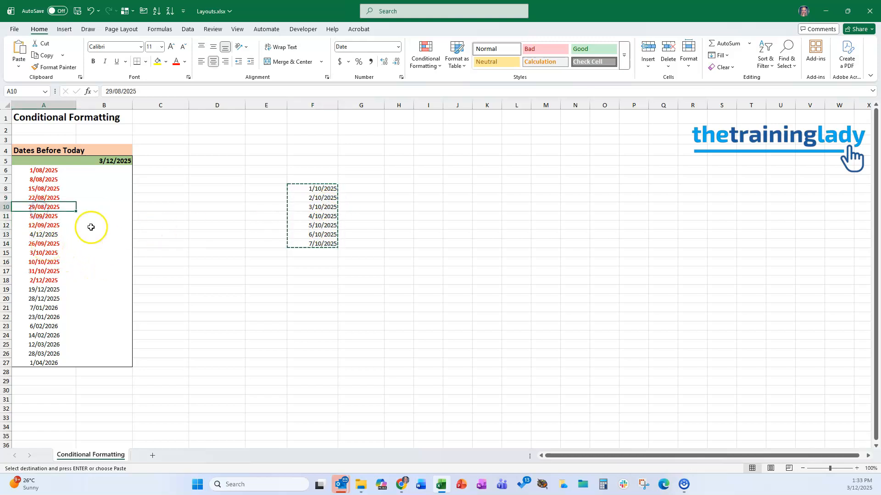
{"action": "key", "text": "ctrl+v"}
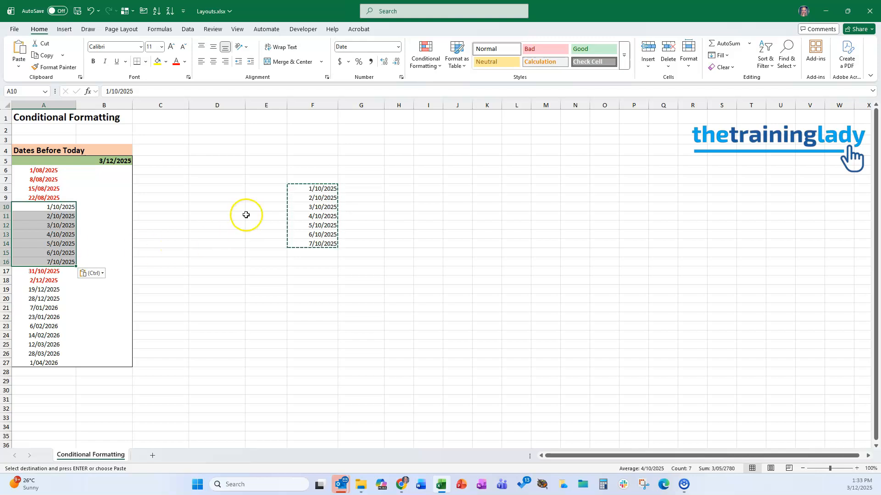
{"action": "key", "text": "ctrl+z"}
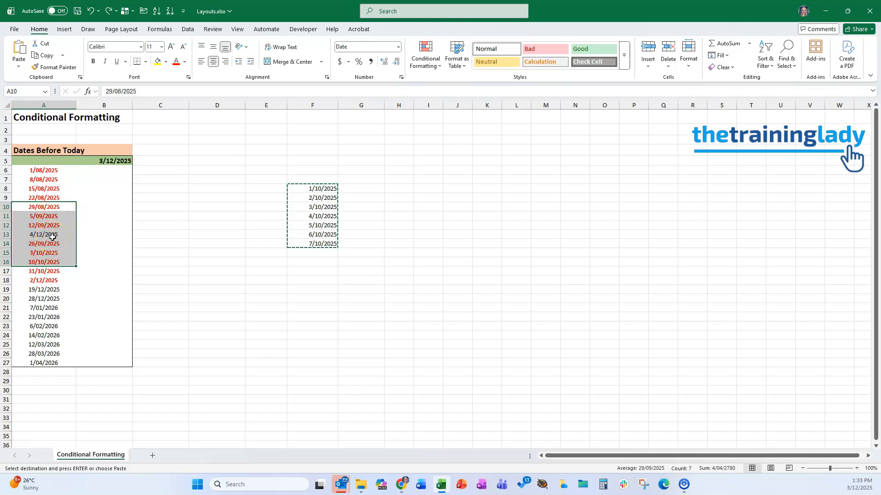
{"action": "left_click", "coordinate": [18, 68]}
{"action": "left_click", "coordinate": [18, 68]}
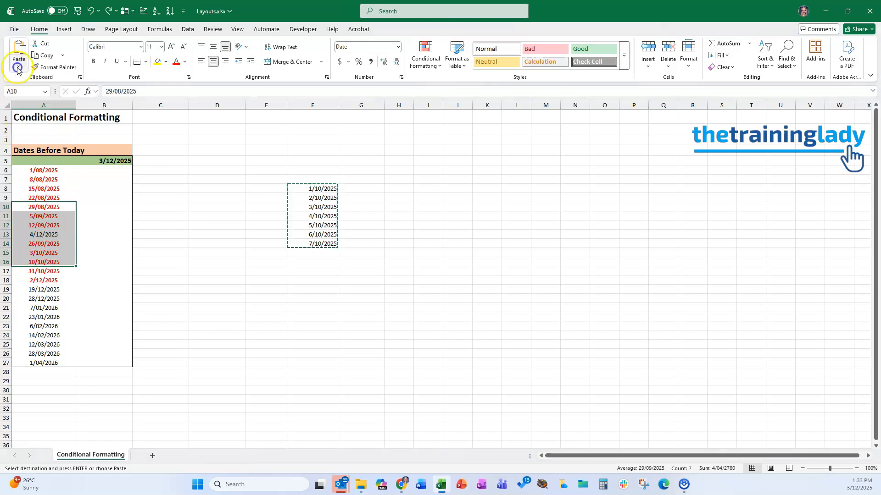
{"action": "right_click", "coordinate": [46, 223]}
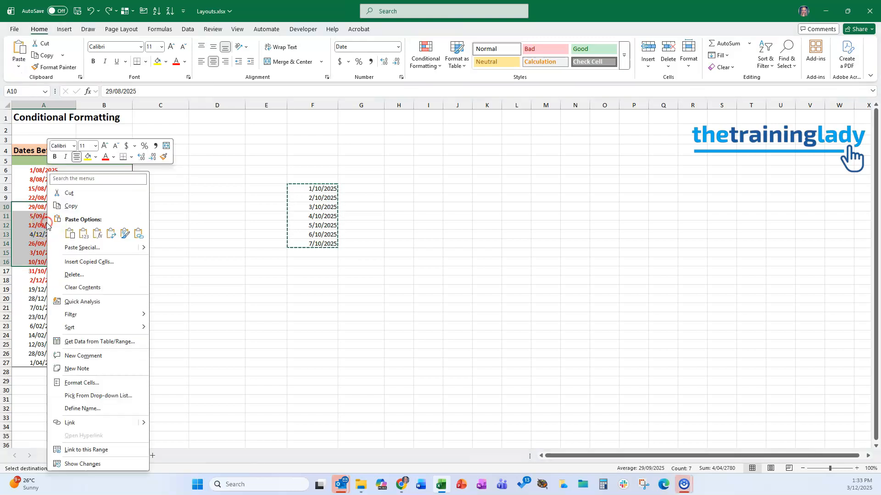
{"action": "left_click", "coordinate": [87, 234]}
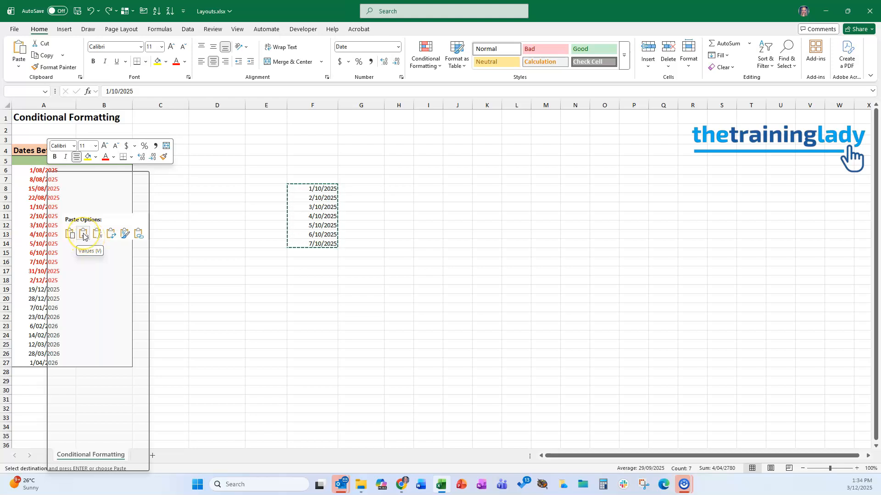
{"action": "left_click", "coordinate": [83, 237]}
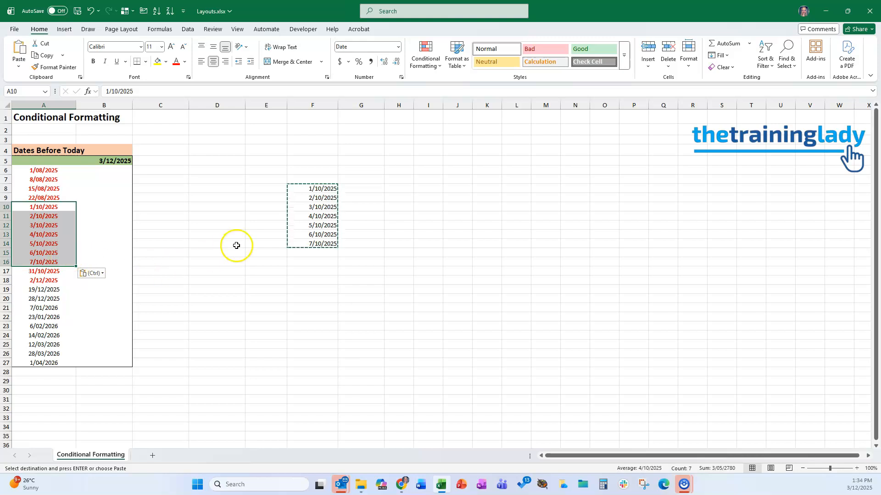
Step: Clear the conditional formatting rules from cells A6:A9
{"action": "left_click", "coordinate": [45, 234]}
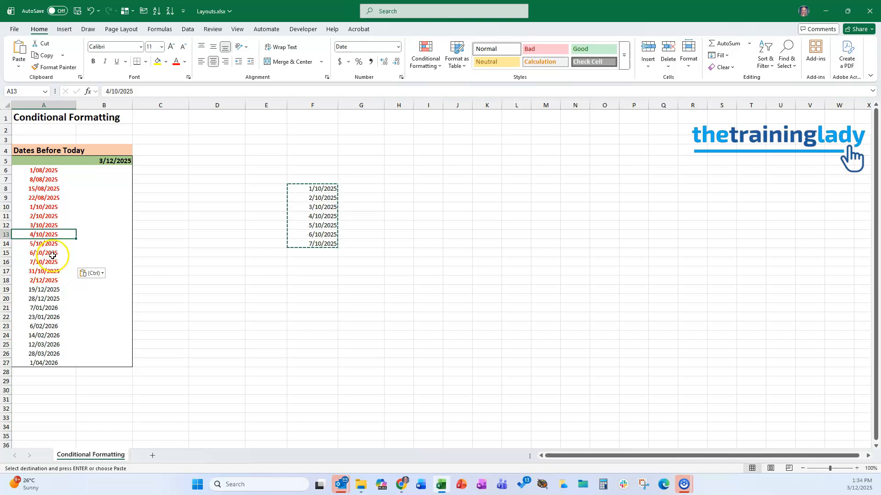
{"action": "left_click_drag", "start_coordinate": [51, 171], "coordinate": [50, 198]}
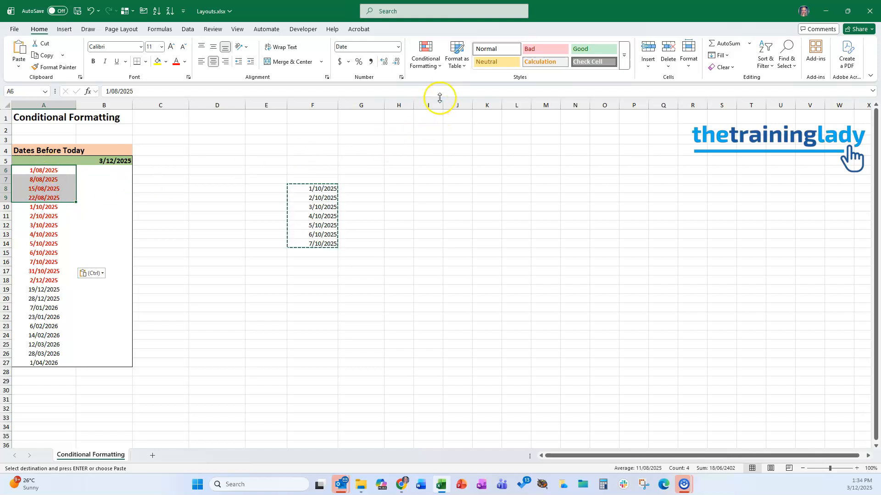
{"action": "left_click", "coordinate": [431, 63]}
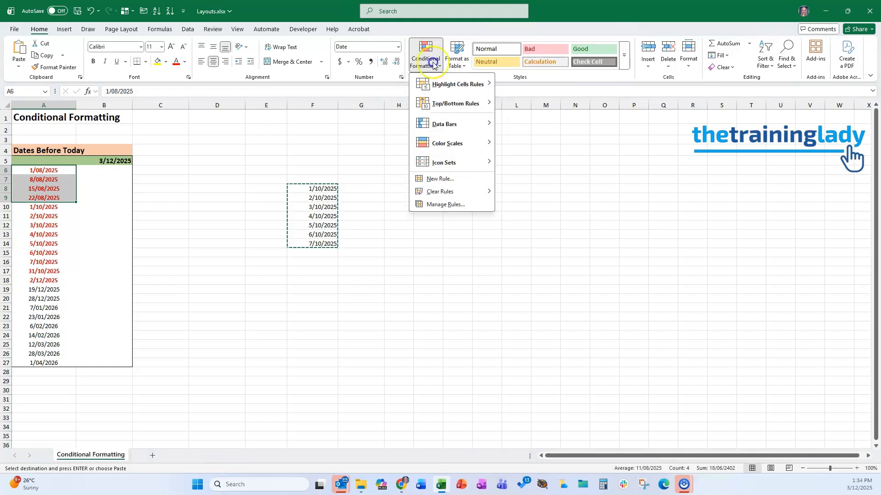
{"action": "mouse_move", "coordinate": [462, 195]}
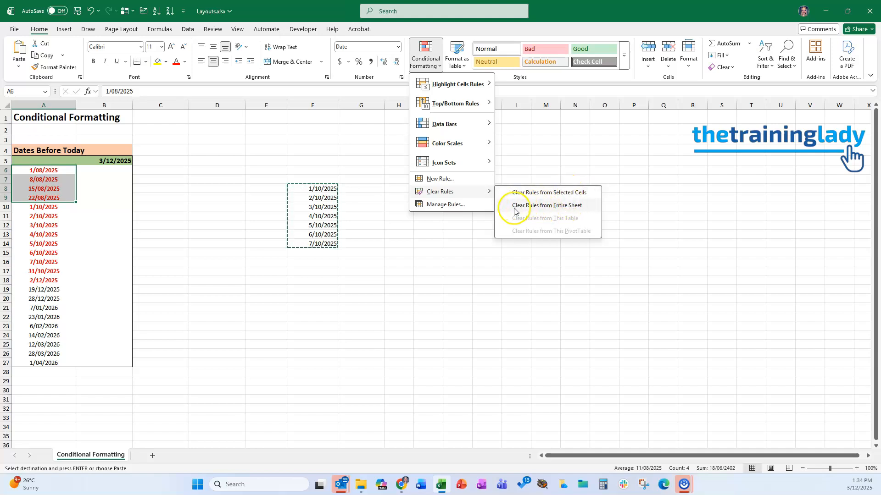
{"action": "left_click", "coordinate": [568, 193]}
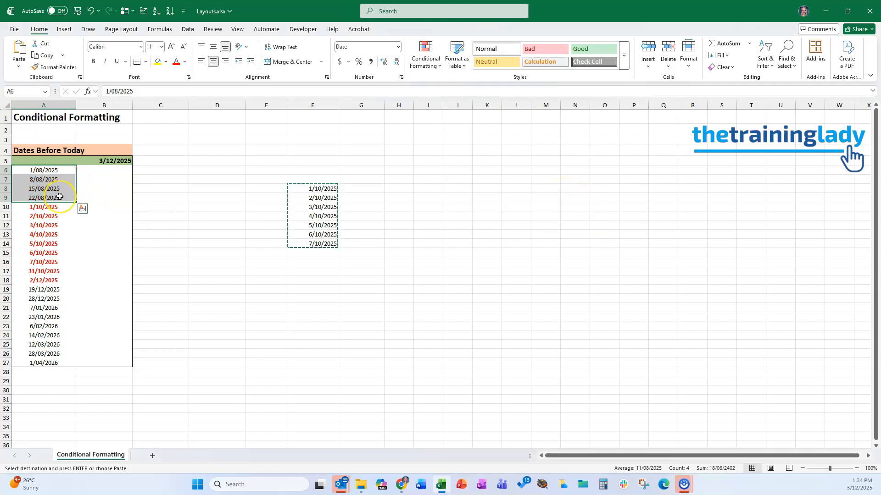
Step: Copy A12's formatting, including its conditional rule, onto F8:F14 with the Format Painter
{"action": "left_click", "coordinate": [109, 224]}
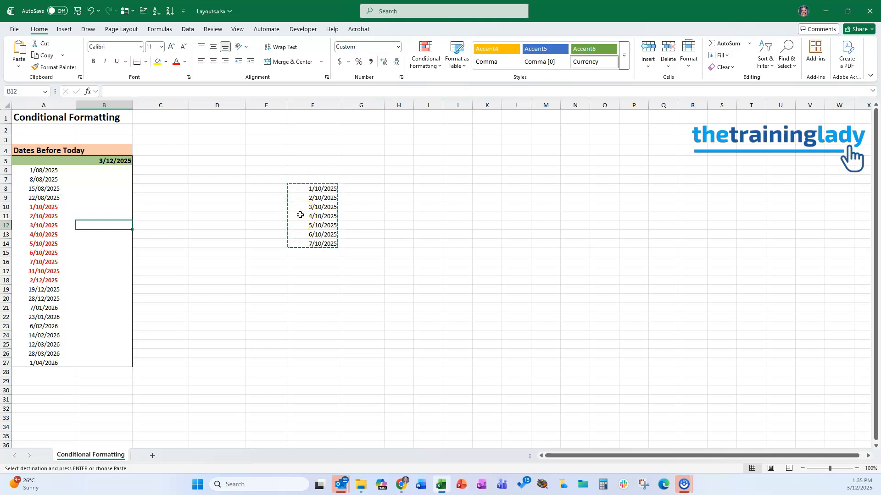
{"action": "key", "text": "Escape"}
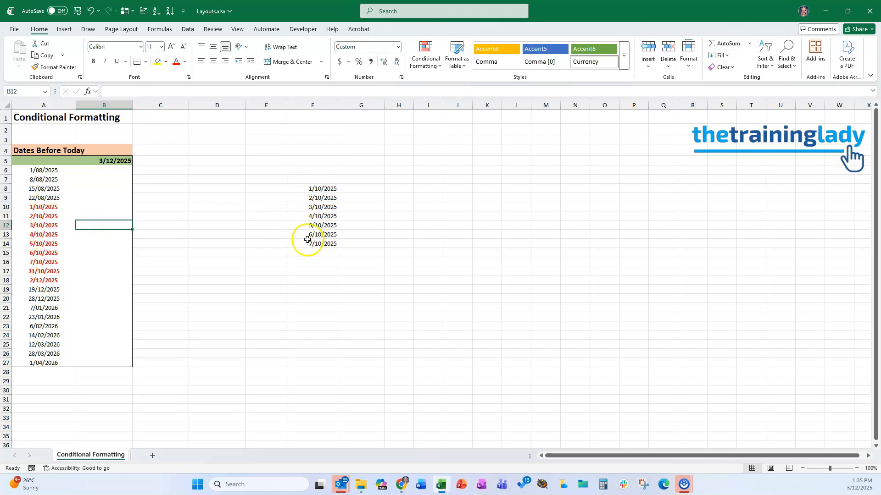
{"action": "left_click", "coordinate": [41, 225]}
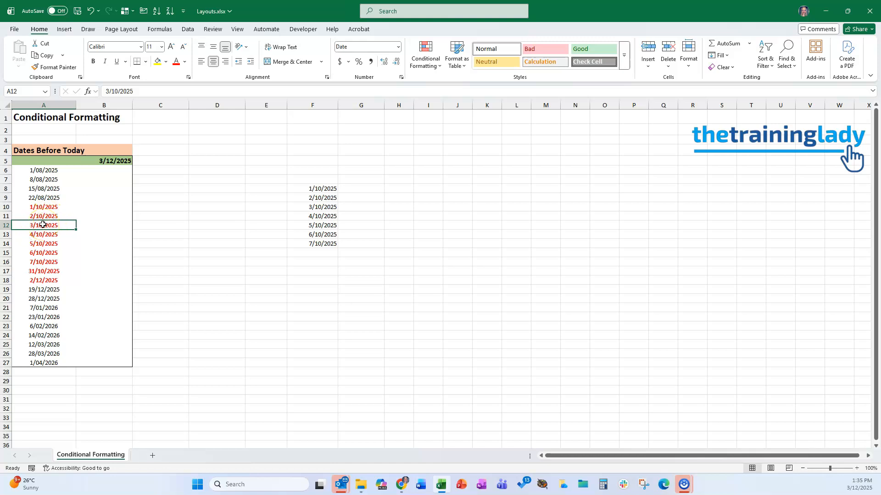
{"action": "left_click", "coordinate": [54, 68]}
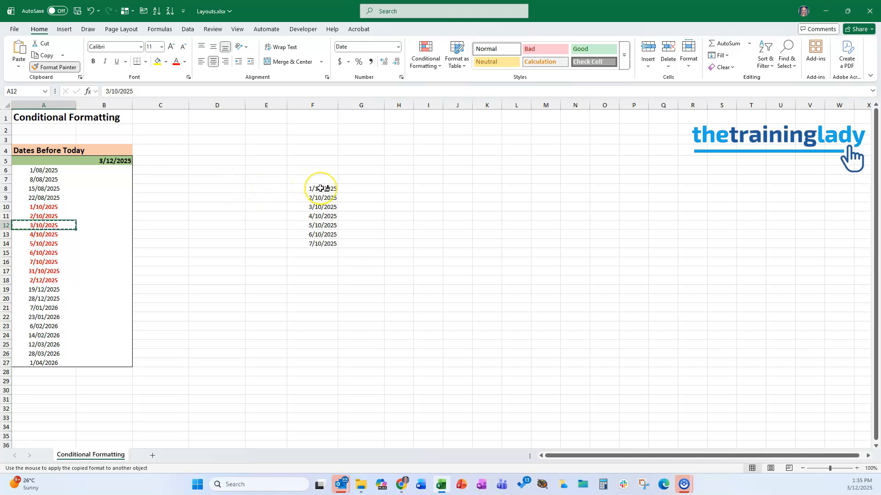
{"action": "left_click_drag", "start_coordinate": [320, 188], "coordinate": [324, 242]}
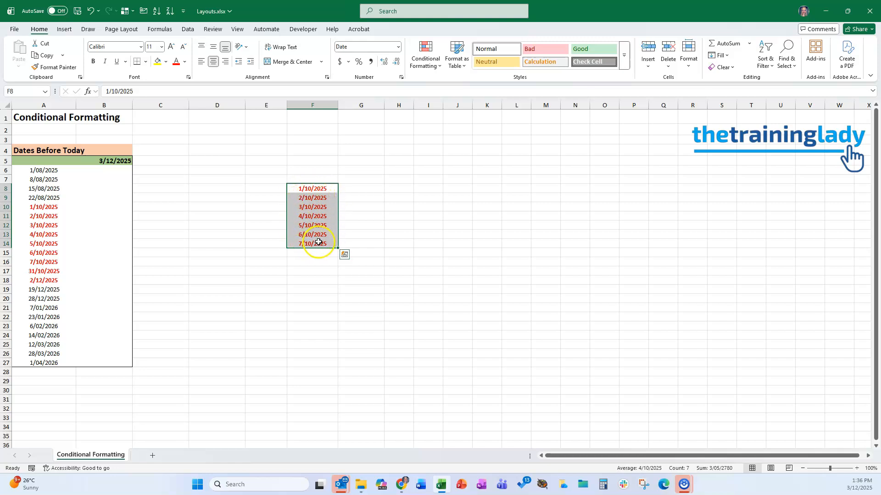
{"action": "left_click", "coordinate": [321, 264]}
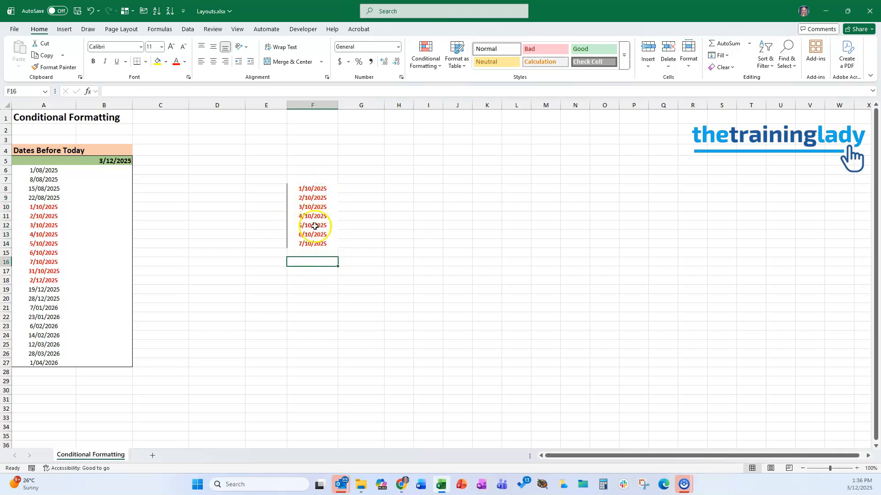
{"action": "left_click", "coordinate": [321, 263]}
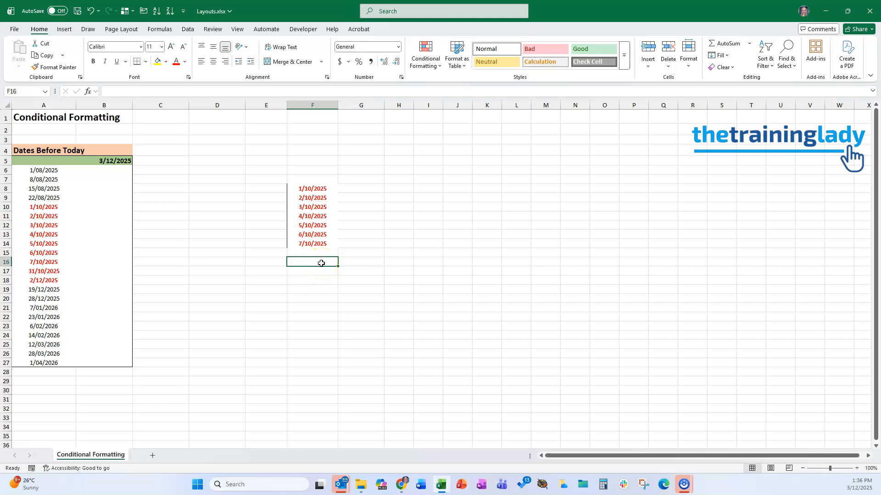